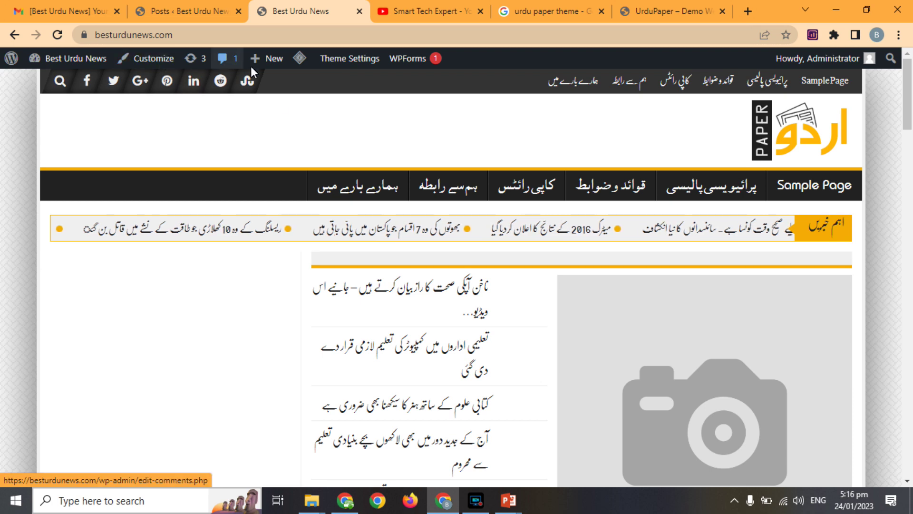
- Open the site's admin dashboard, close the urdu paper theme search and UrduPaper demo tabs, and view the live site
left_click(173, 7)
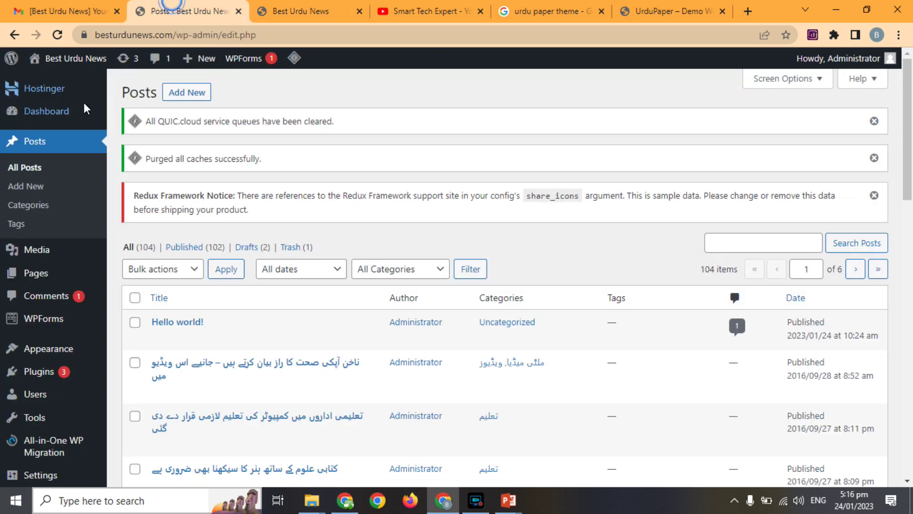
left_click(45, 113)
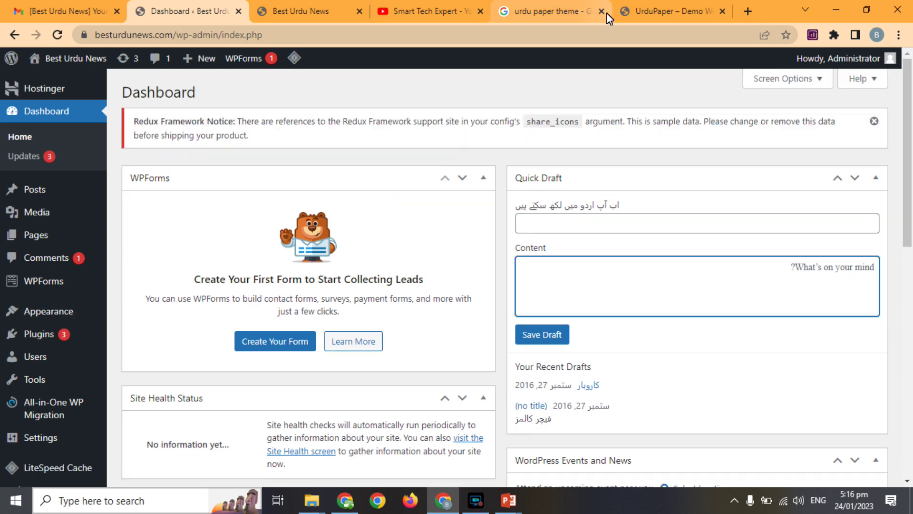
left_click(601, 12)
left_click(601, 14)
left_click(376, 11)
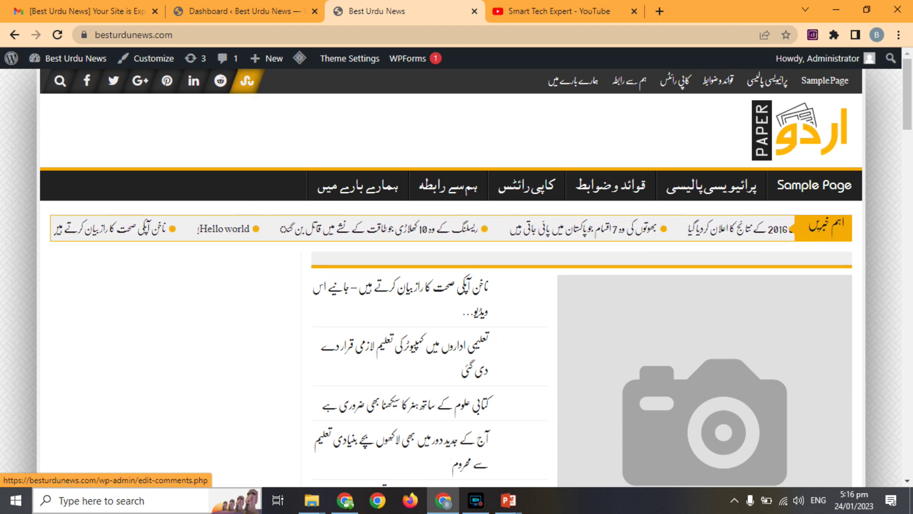
- Search for "Maintenance" among the plugins that can be added from the site's admin dashboard
left_click(228, 11)
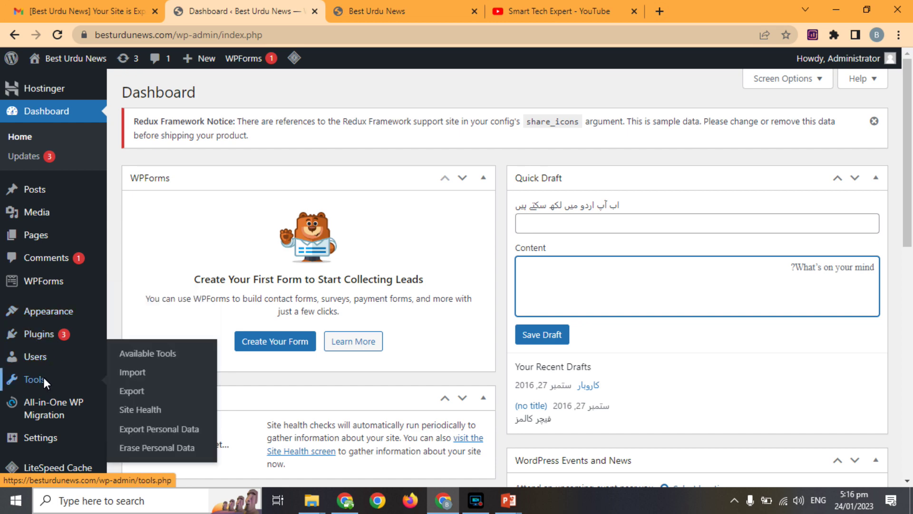
mouse_move(41, 333)
left_click(135, 353)
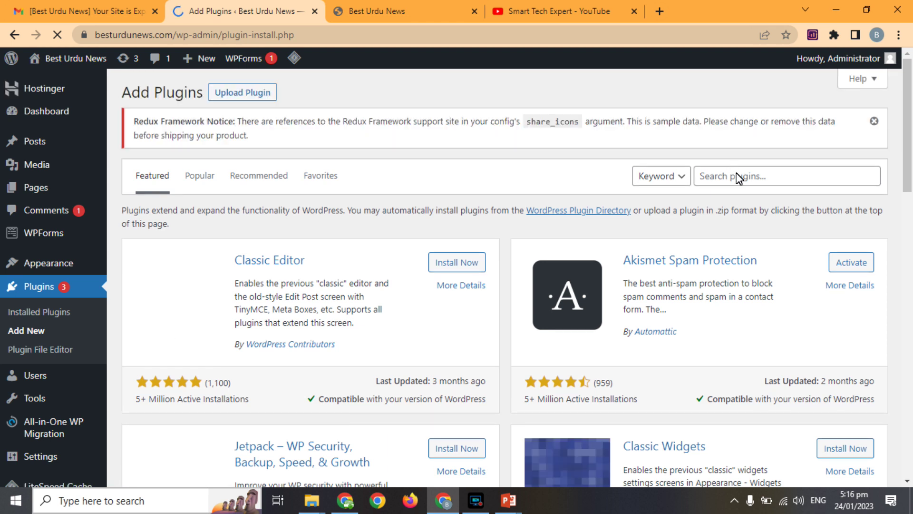
left_click(737, 174)
type("Maintenance")
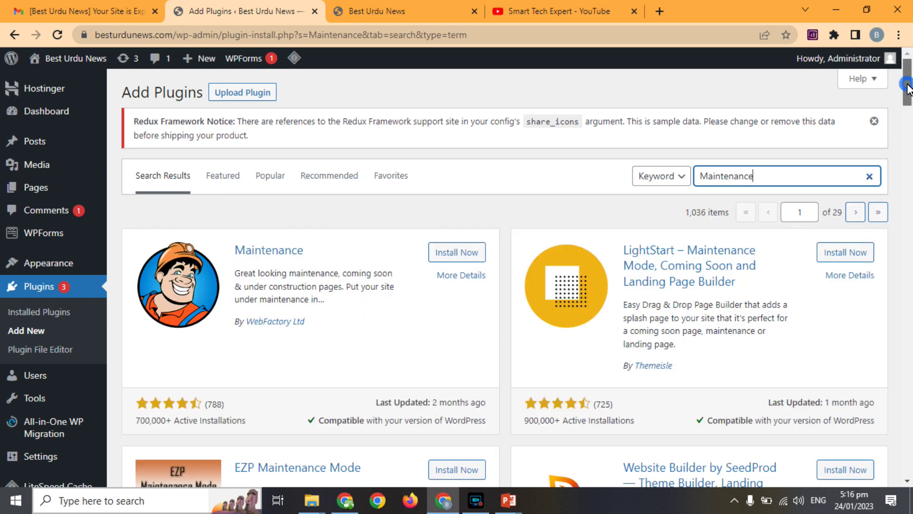
- Review the details of LightStart – Maintenance Mode, Coming Soon and Landing Page Builder, and install and activate the plugin
left_click_drag(909, 89, 909, 90)
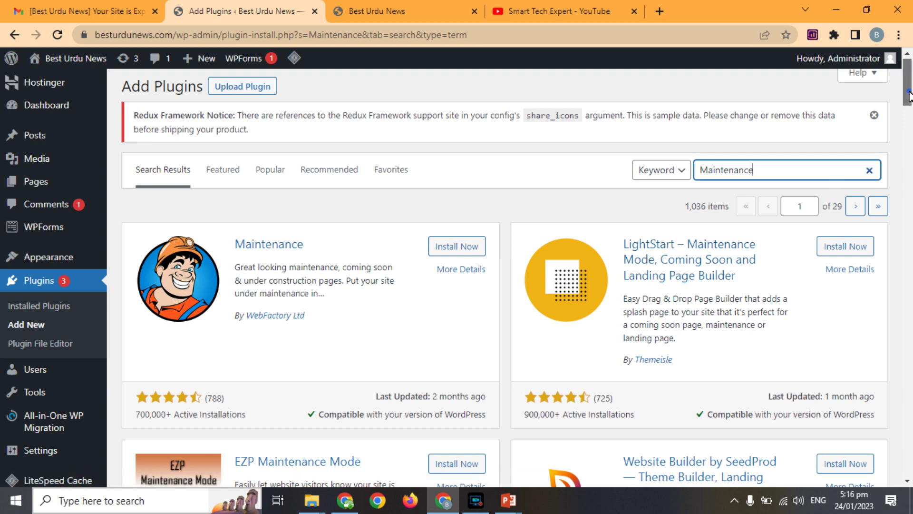
left_click_drag(901, 102, 901, 110)
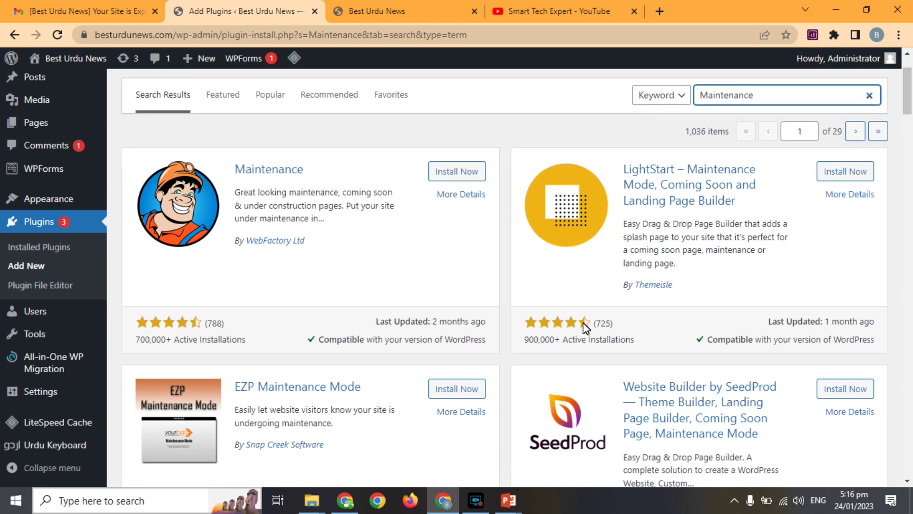
triple_click(544, 342)
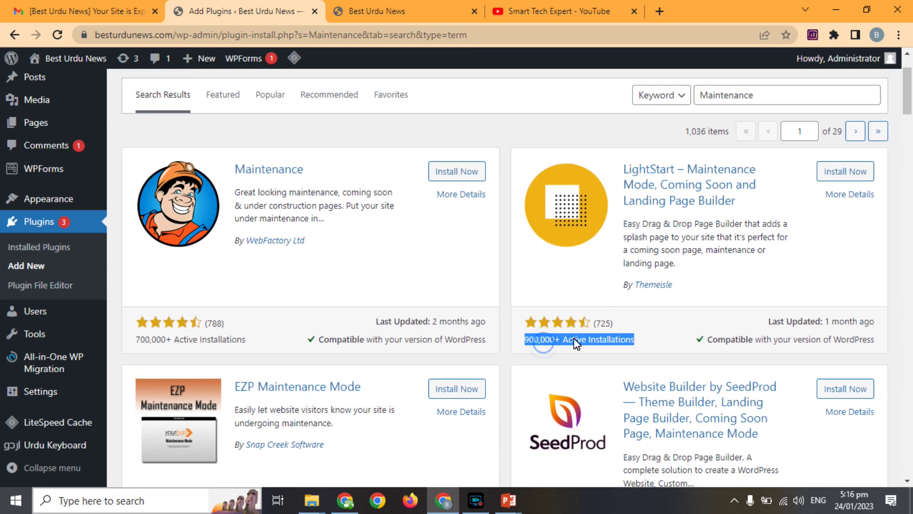
double_click(601, 323)
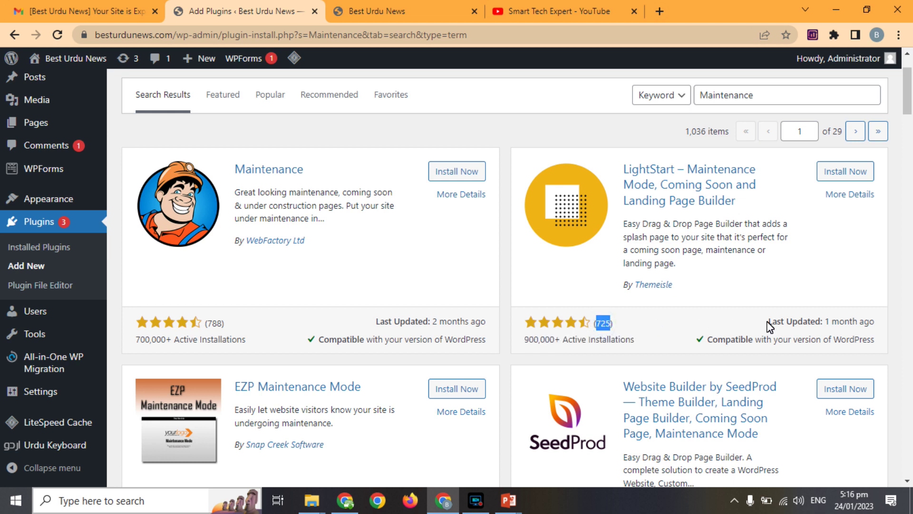
triple_click(803, 320)
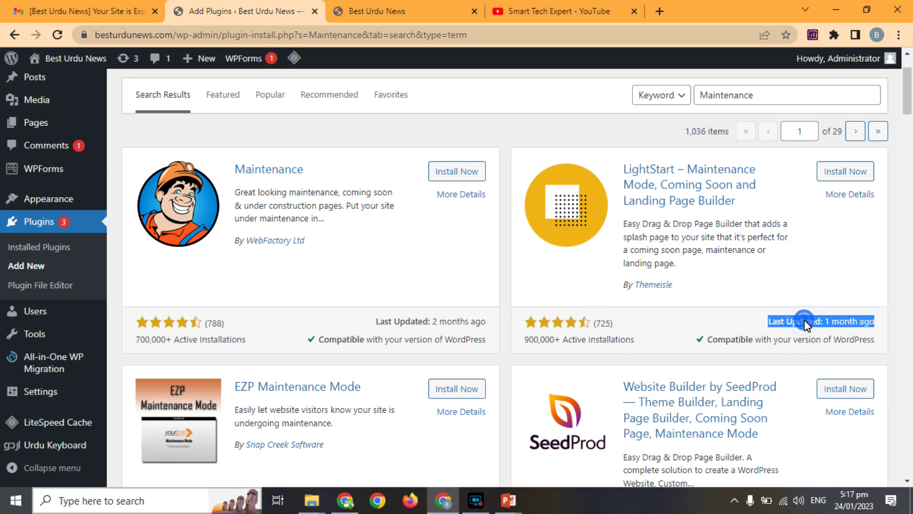
left_click(770, 340)
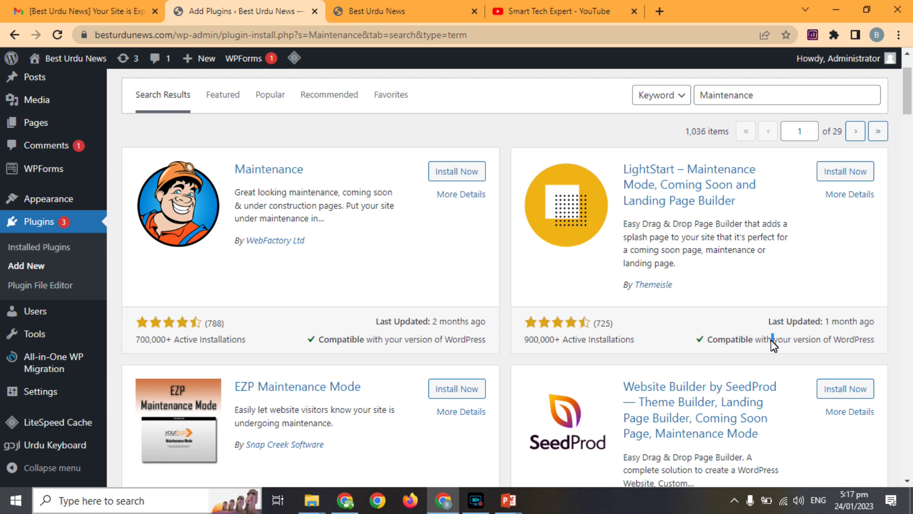
left_click(843, 171)
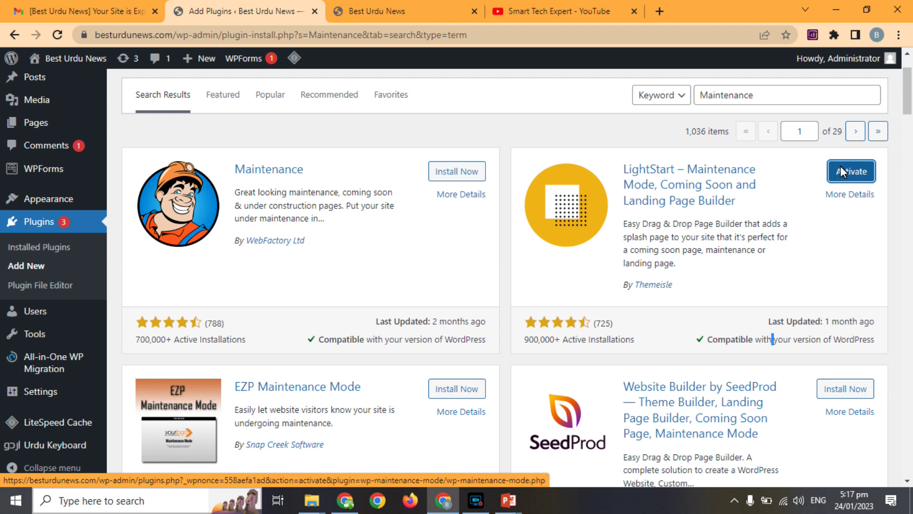
left_click(848, 173)
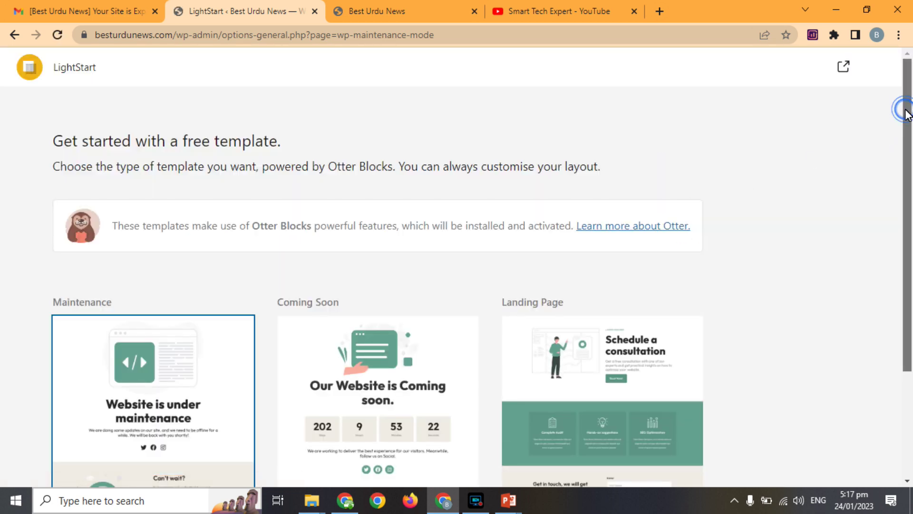
- Compare the free LightStart starter templates and continue the setup with the Coming Soon template
scroll(905, 134, "down", 1)
left_click_drag(906, 135, 905, 218)
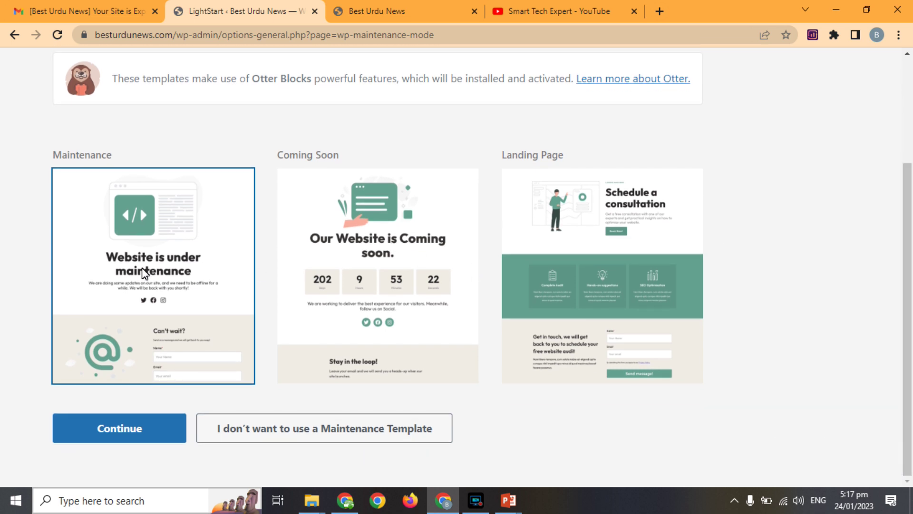
left_click(362, 266)
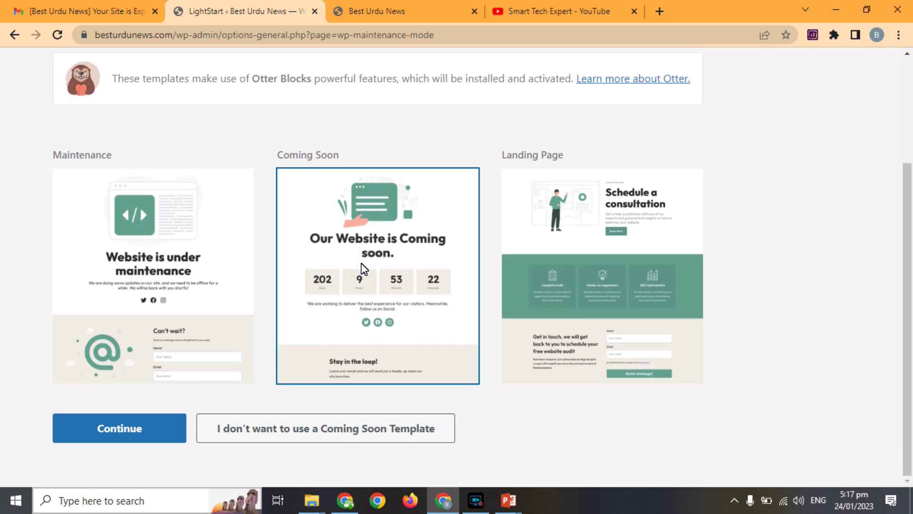
left_click(635, 240)
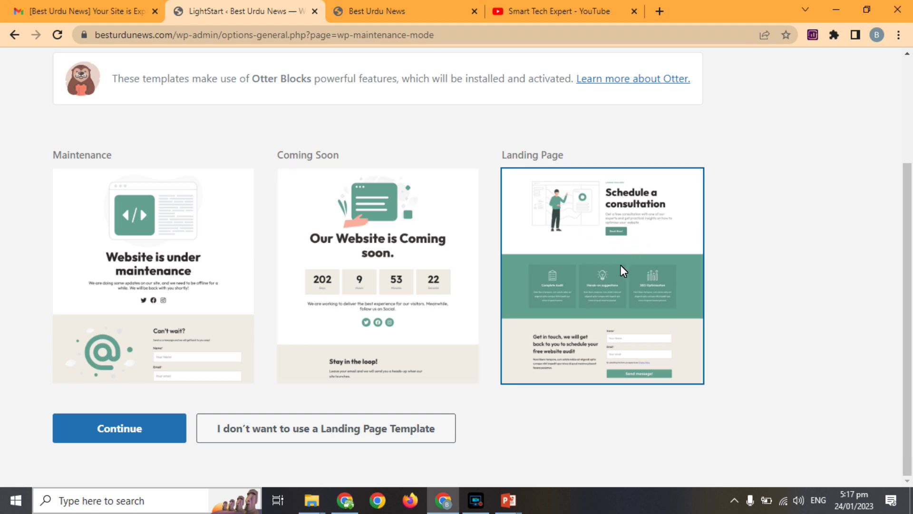
left_click(381, 268)
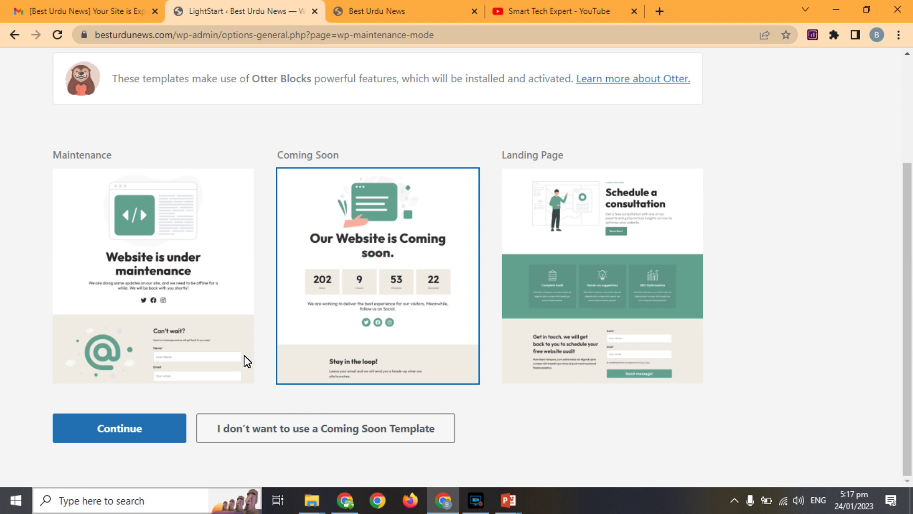
left_click(116, 424)
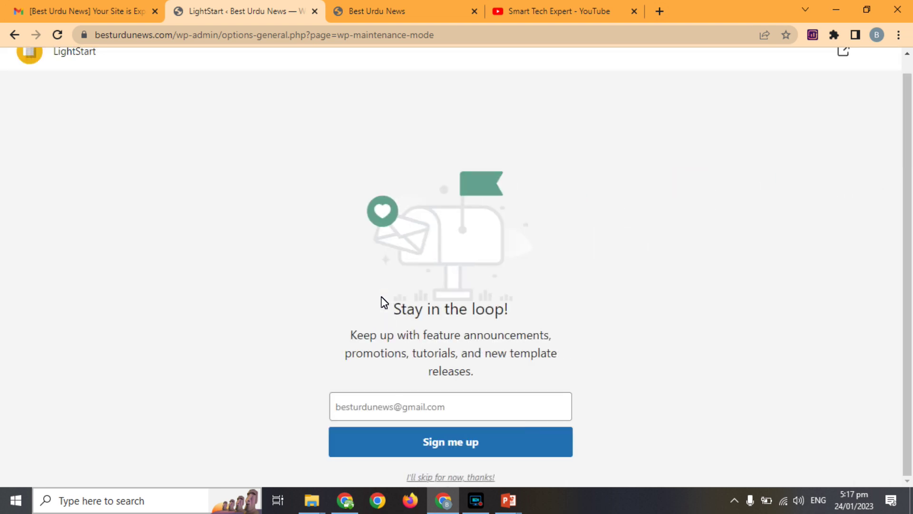
- Skip the newsletter sign-up and proceed to the LightStart plugin settings
left_click(478, 477)
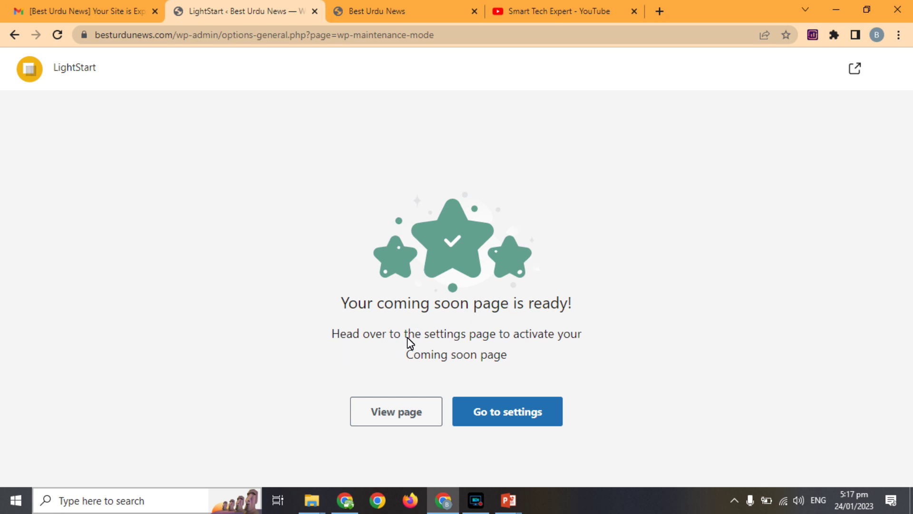
left_click(493, 411)
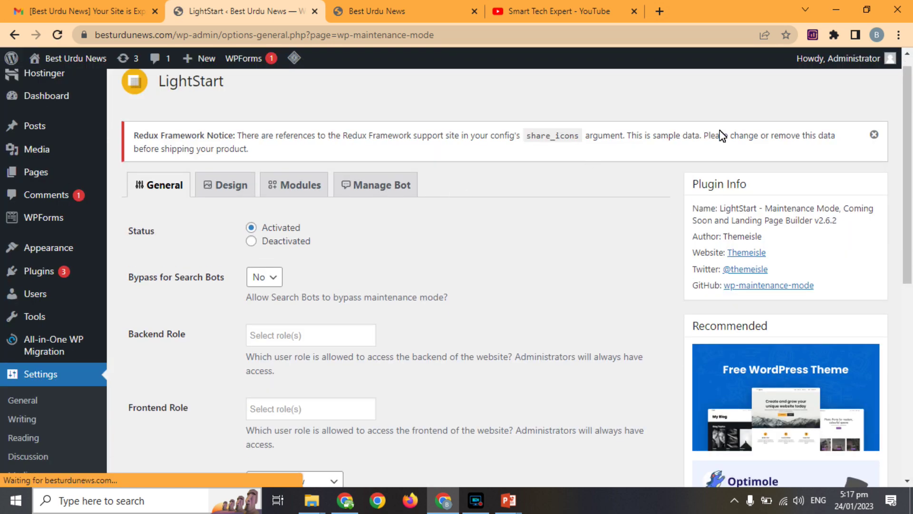
left_click_drag(909, 98, 848, 64)
- Import the Maintenance 4 design template into the Maintenance Page, replacing its content, and open the page for editing
left_click(231, 203)
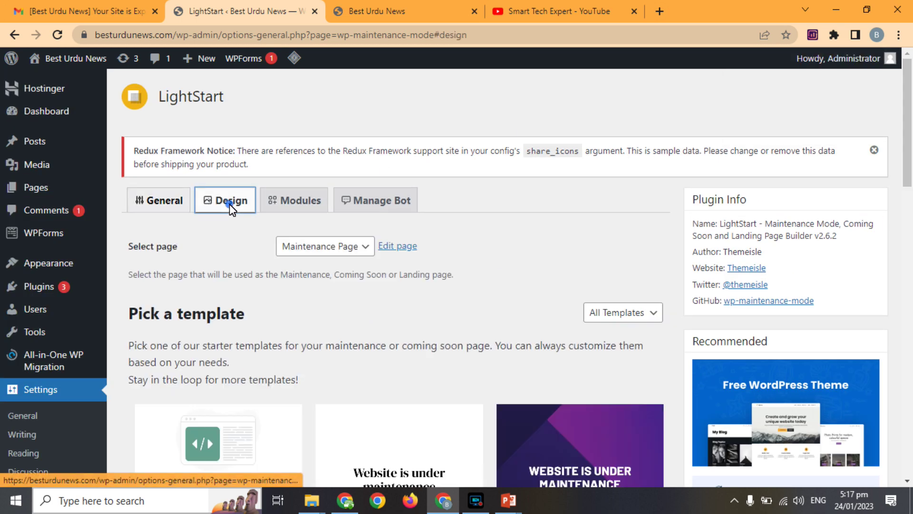
left_click_drag(909, 129, 909, 231)
mouse_move(219, 352)
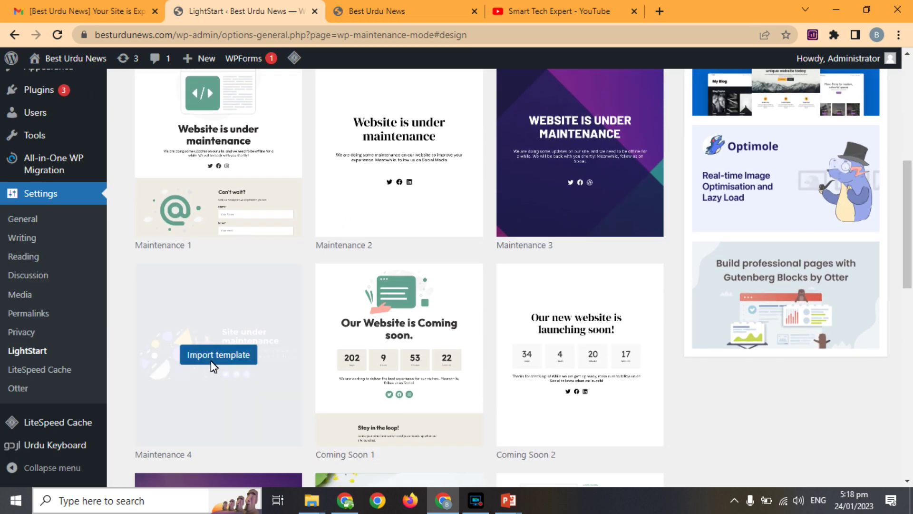
left_click(211, 361)
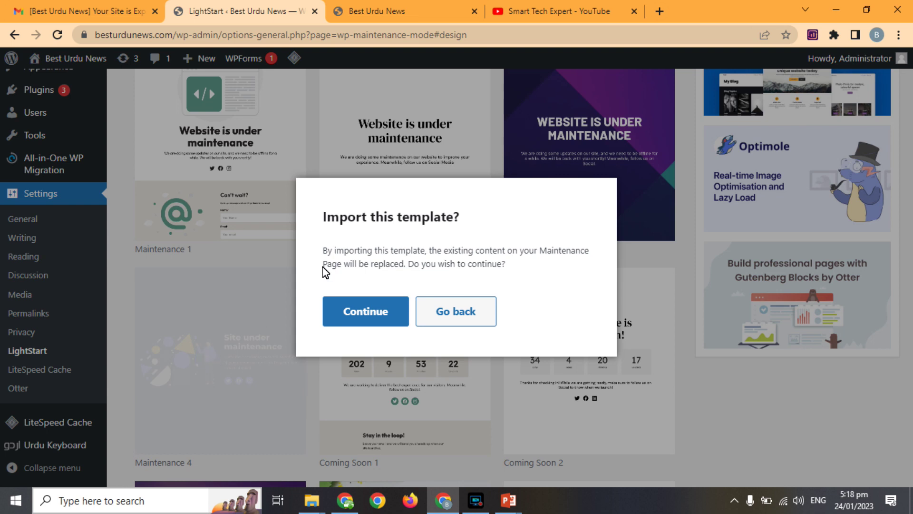
left_click(358, 310)
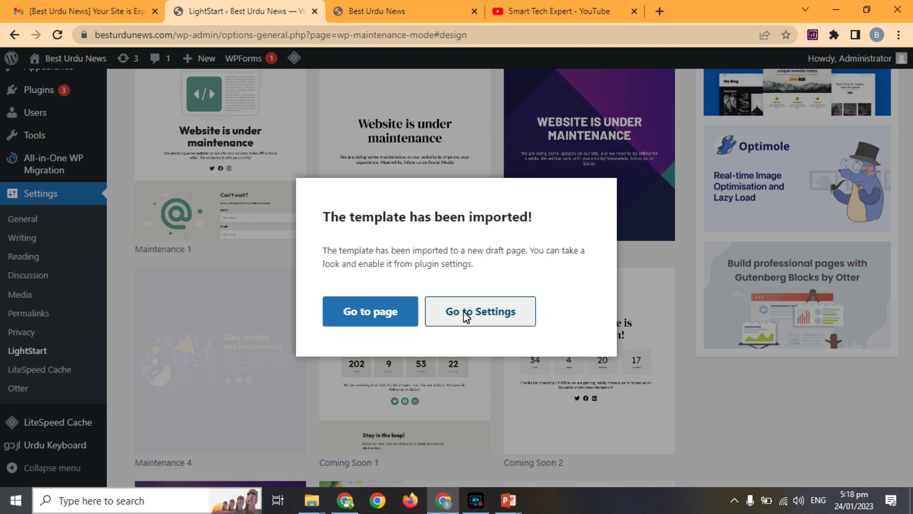
left_click(389, 317)
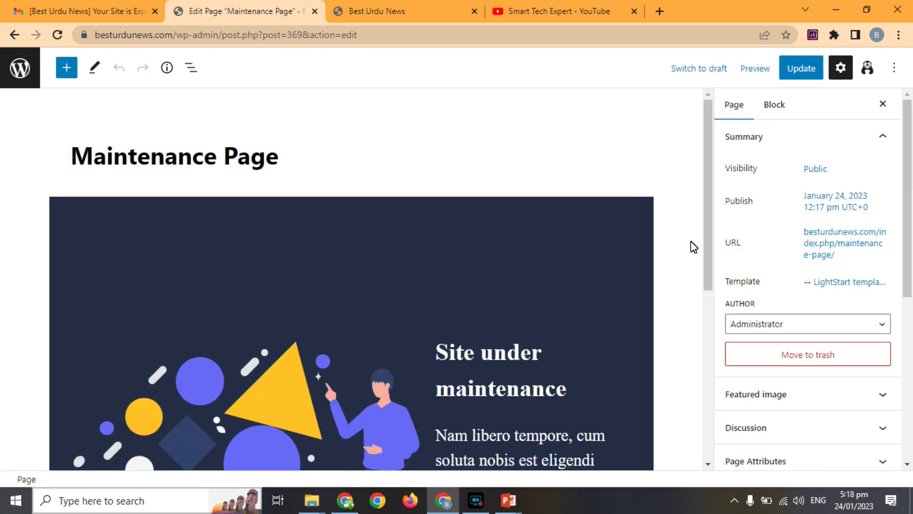
- Replace the placeholder text under the "Site under maintenance" heading with "Please visit later on."
left_click_drag(707, 229, 712, 320)
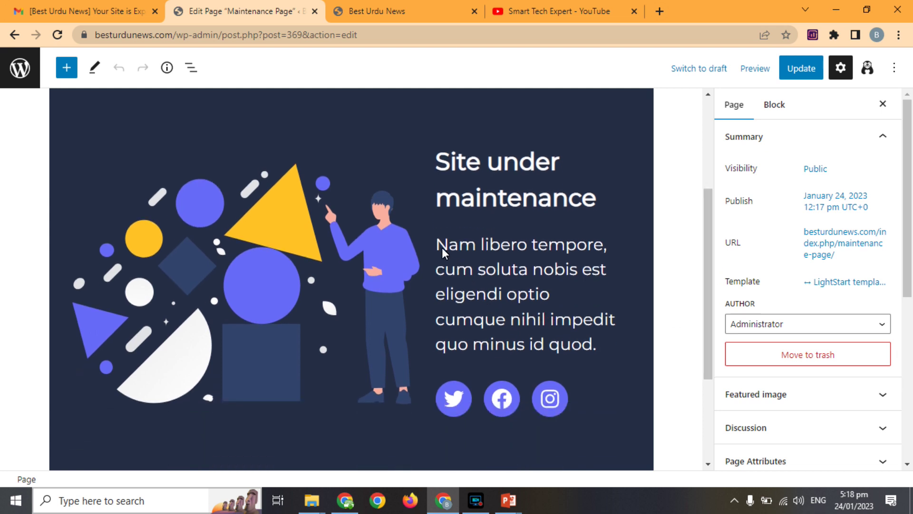
left_click_drag(438, 245, 591, 342)
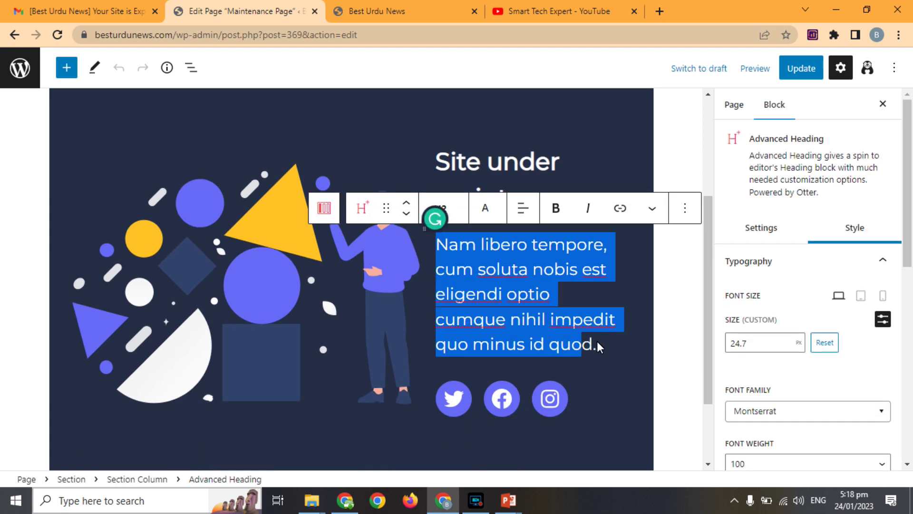
left_click(597, 341)
left_click_drag(438, 248, 595, 347)
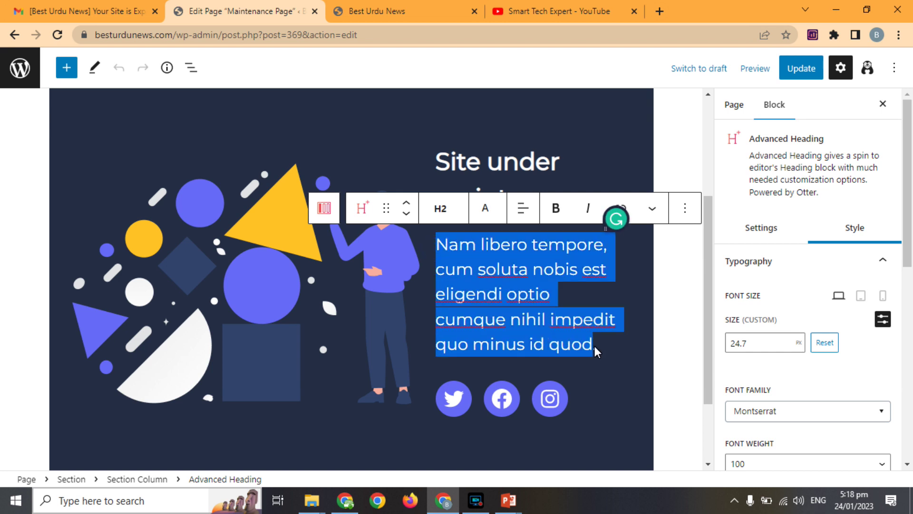
type("Please visit later on .")
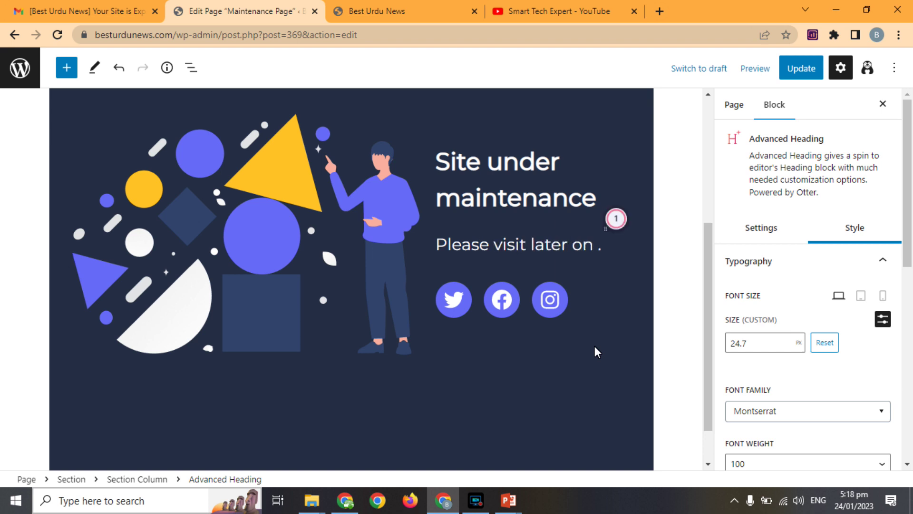
key("BackSpace")
- Add a new paragraph below the visit-later line reading "Welcome to Best Urdu News"
key("Return")
type("Welcome to Best Urdu News Portal")
key("BackSpace")
key("BackSpace")
key("BackSpace")
key("BackSpace")
key("BackSpace")
key("BackSpace")
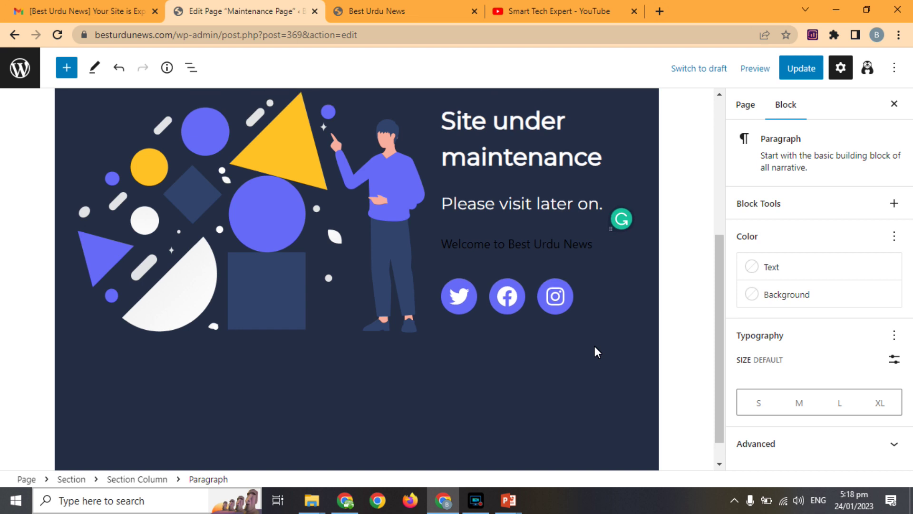
- Make the "Welcome to Best Urdu News" paragraph bold and update the Maintenance Page
key("ctrl+a")
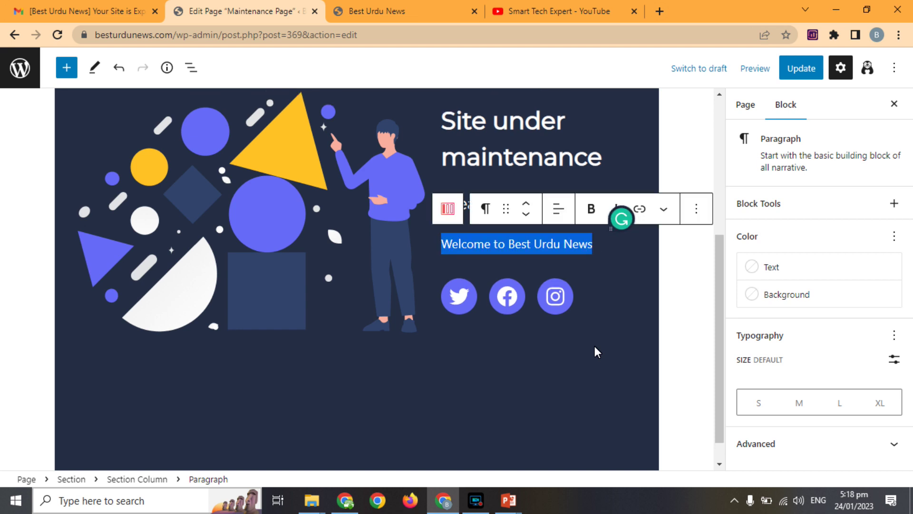
left_click(591, 209)
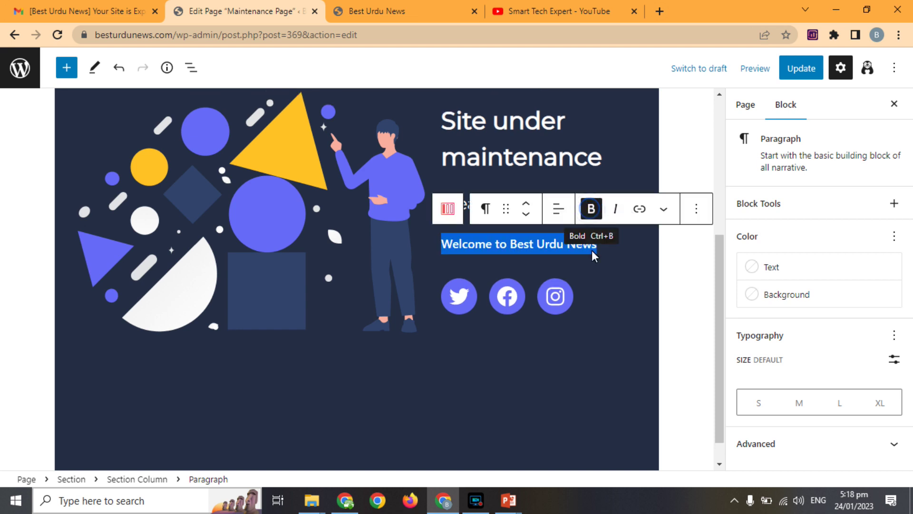
left_click(540, 250)
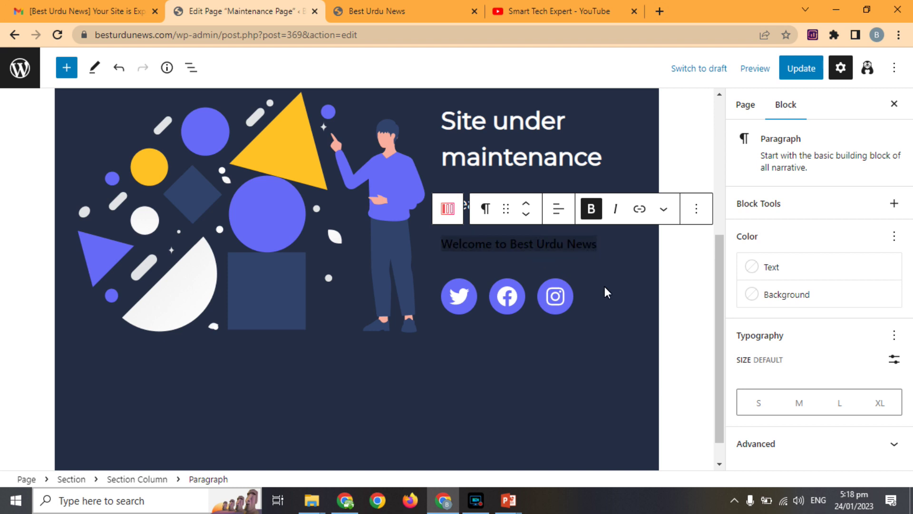
left_click(794, 67)
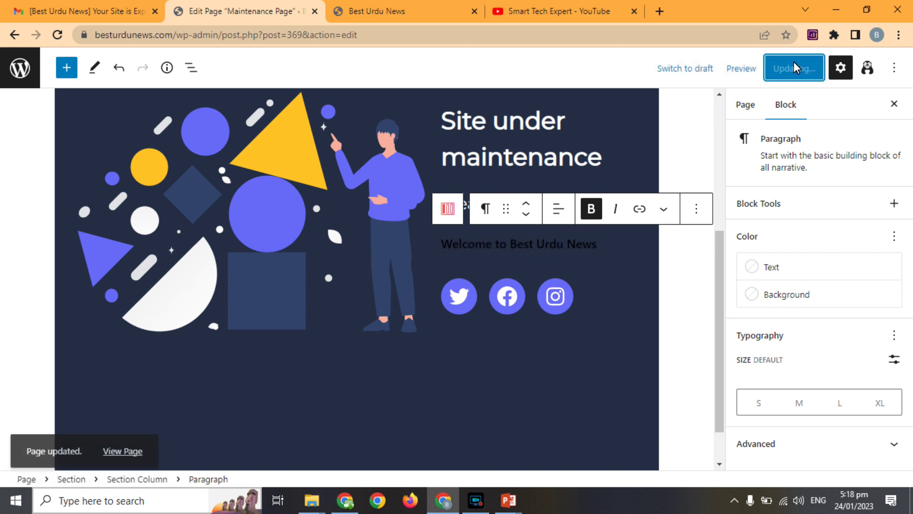
- Reload the live site in the logged-in window, and open besturdunews.com in the other browser profile to view the visitors' maintenance page
left_click(368, 10)
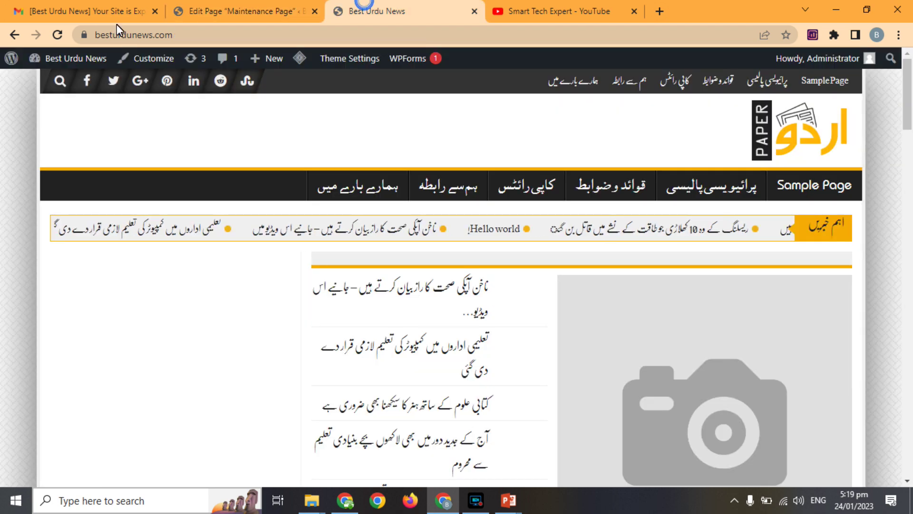
left_click(58, 36)
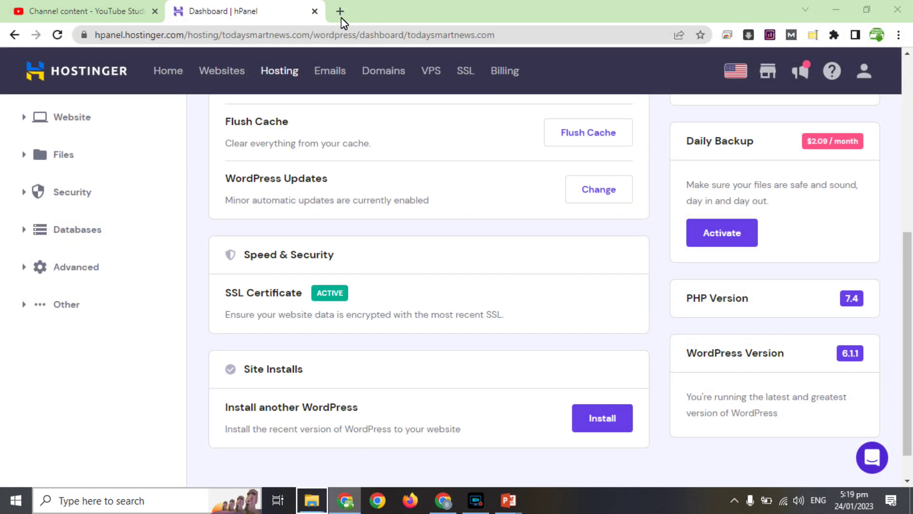
left_click(340, 12)
type("bestur")
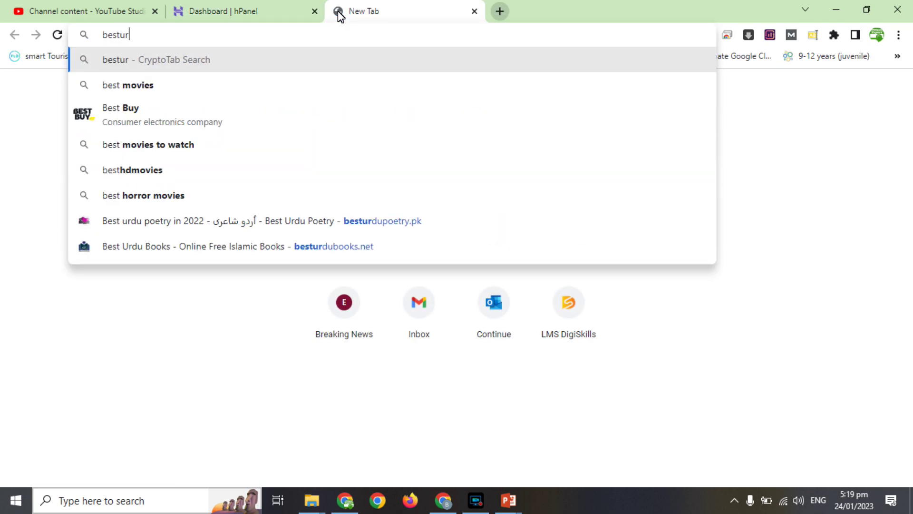
type("dunews.com")
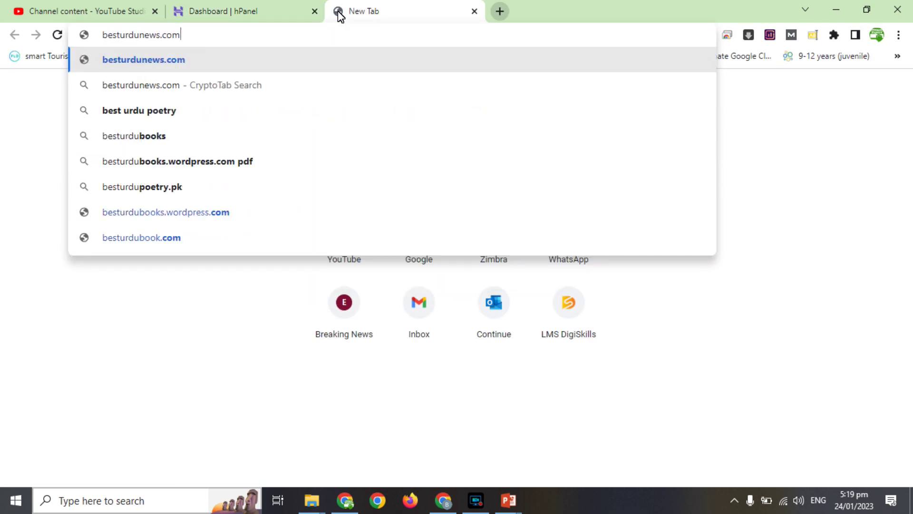
key("Return")
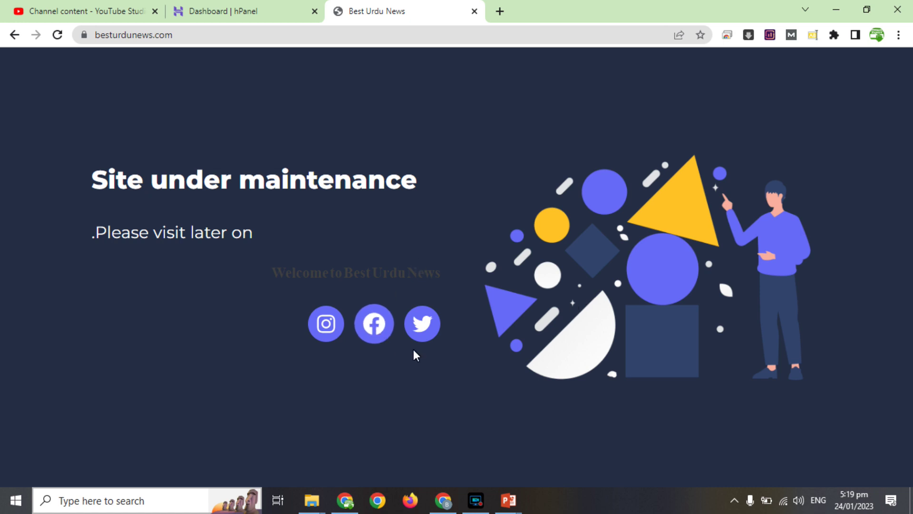
- Return to the logged-in browser window and leave the Maintenance Page editor for the WordPress Pages list
left_click(450, 507)
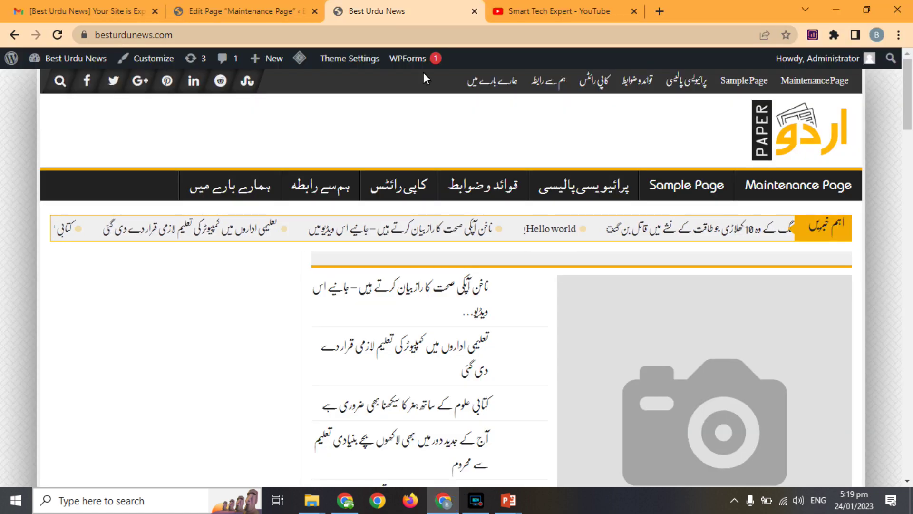
left_click(257, 11)
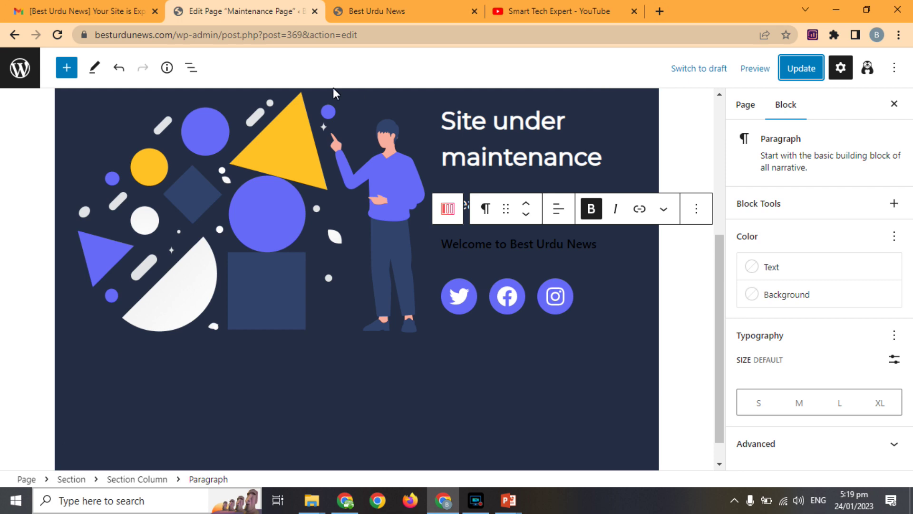
left_click(20, 67)
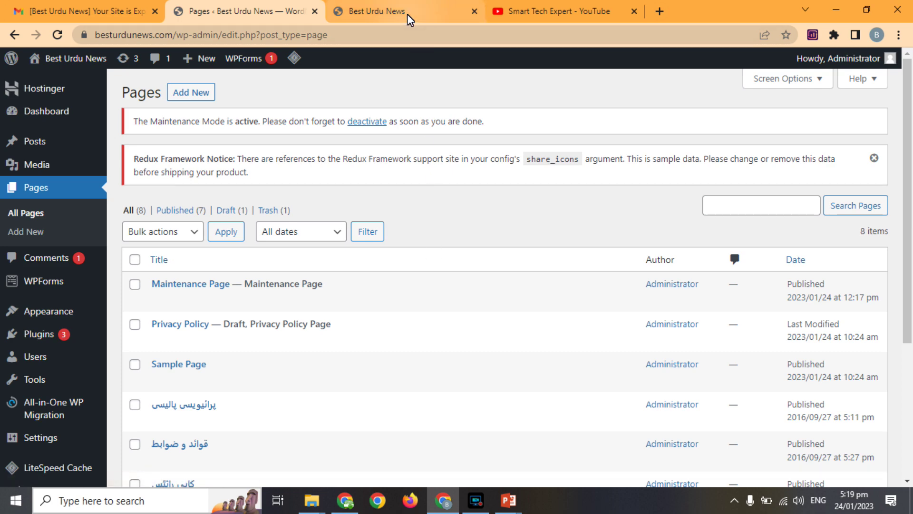
left_click(552, 4)
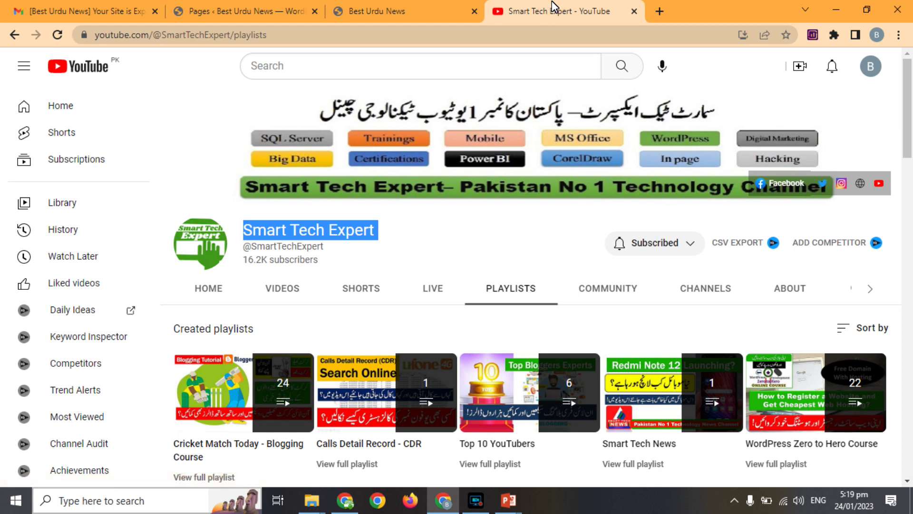
triple_click(351, 234)
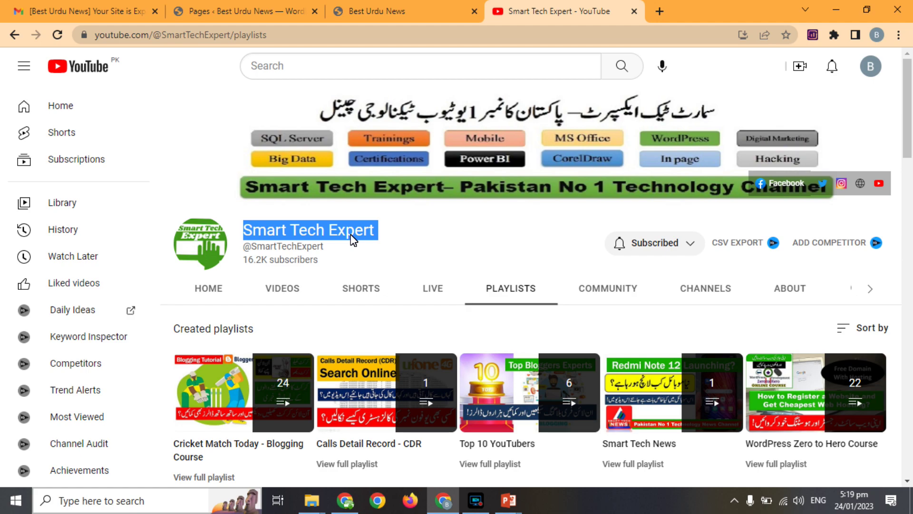